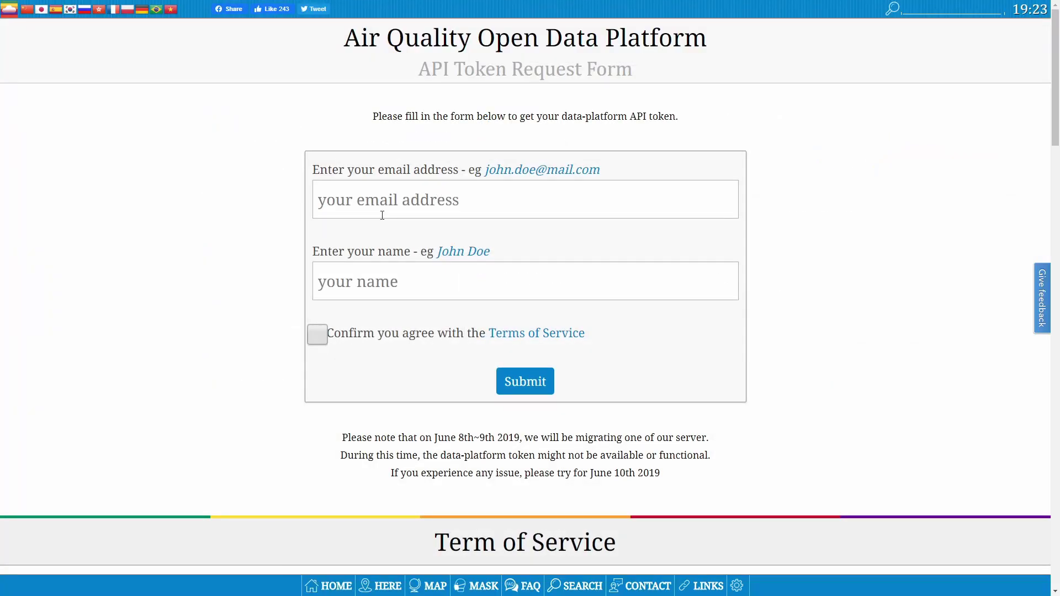
- Submit the API token request form with your e-mail address and name, accepting the Terms of Service
left_click(382, 211)
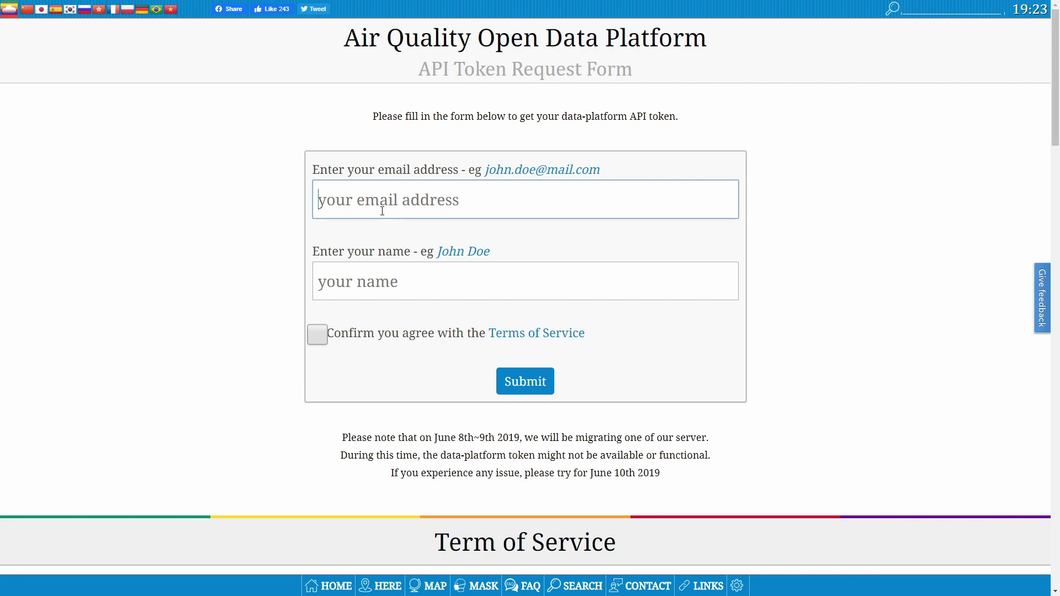
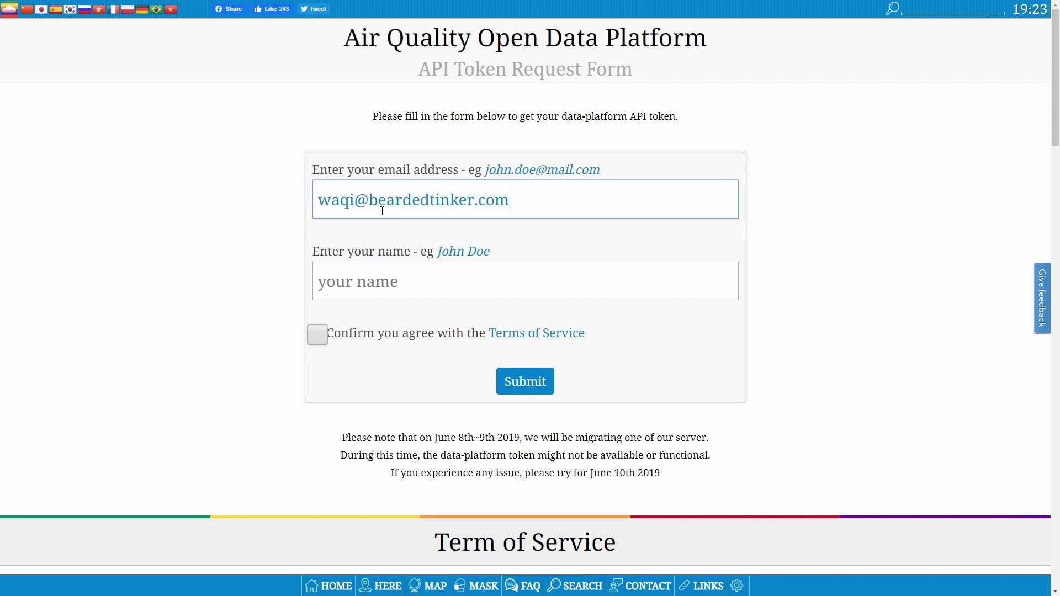
key("Tab")
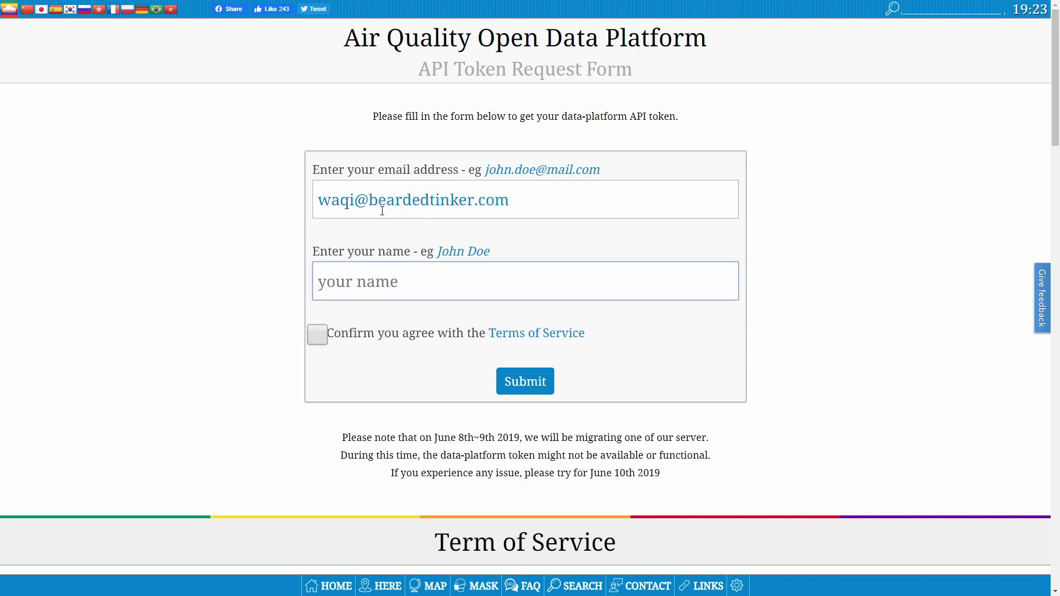
type("Bearede")
key("BackSpace")
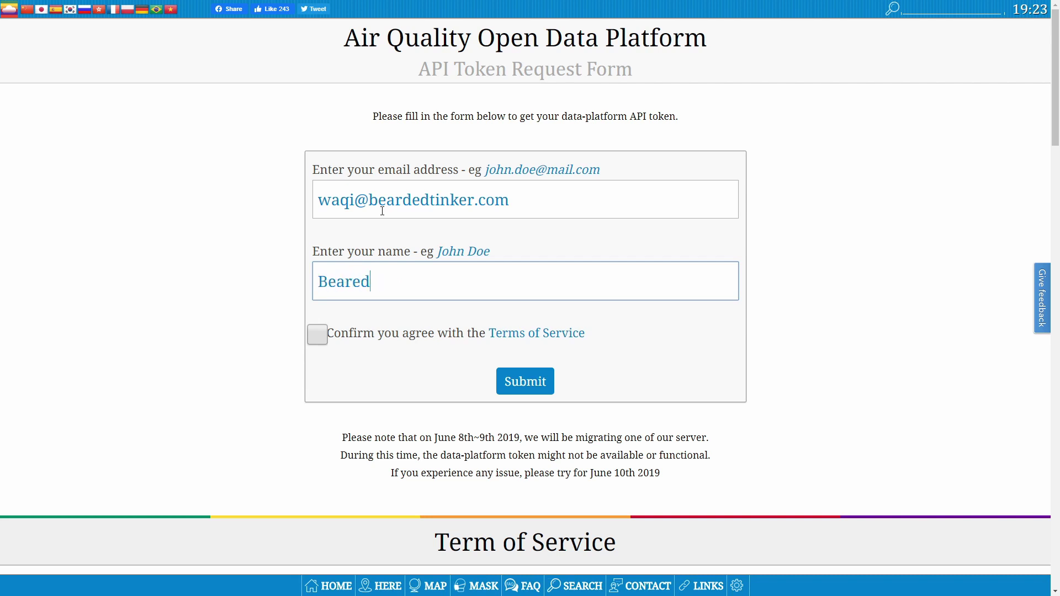
type("ed")
key("BackSpace")
key("BackSpace")
key("BackSpace")
key("BackSpace")
type("ded Tinker")
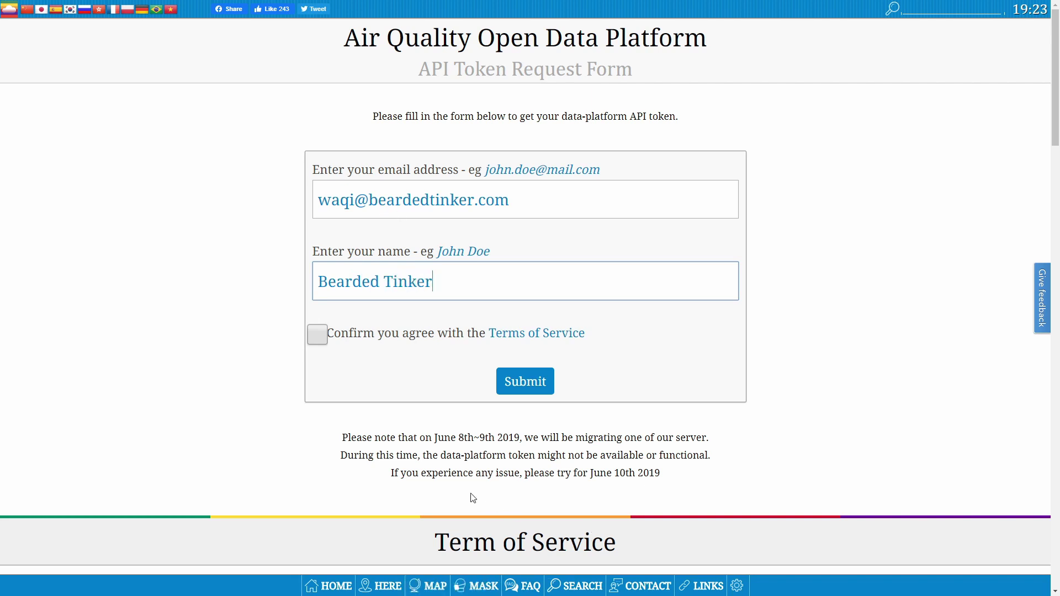
left_click(317, 334)
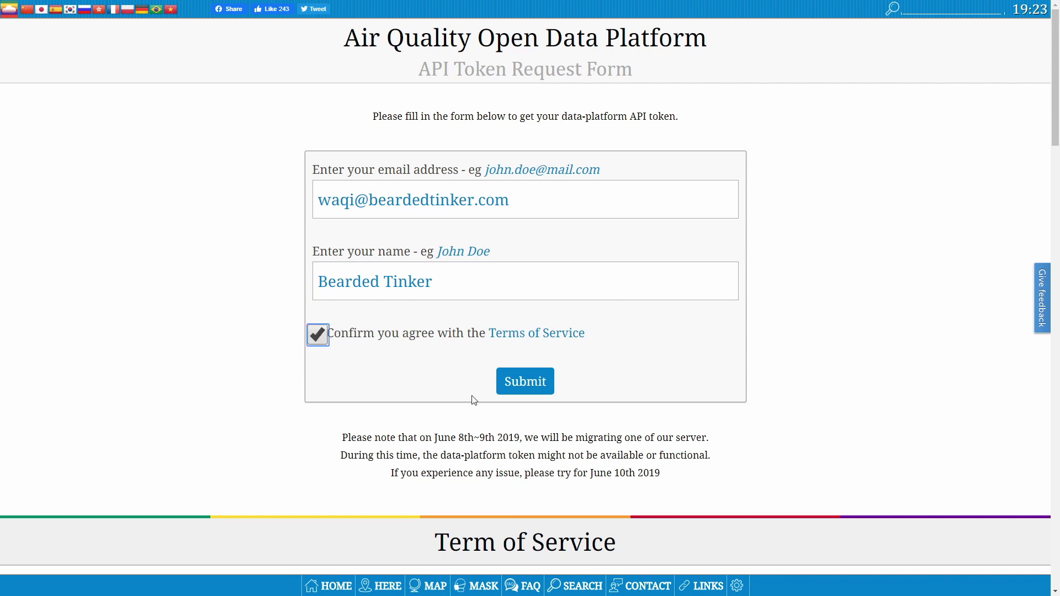
left_click(516, 389)
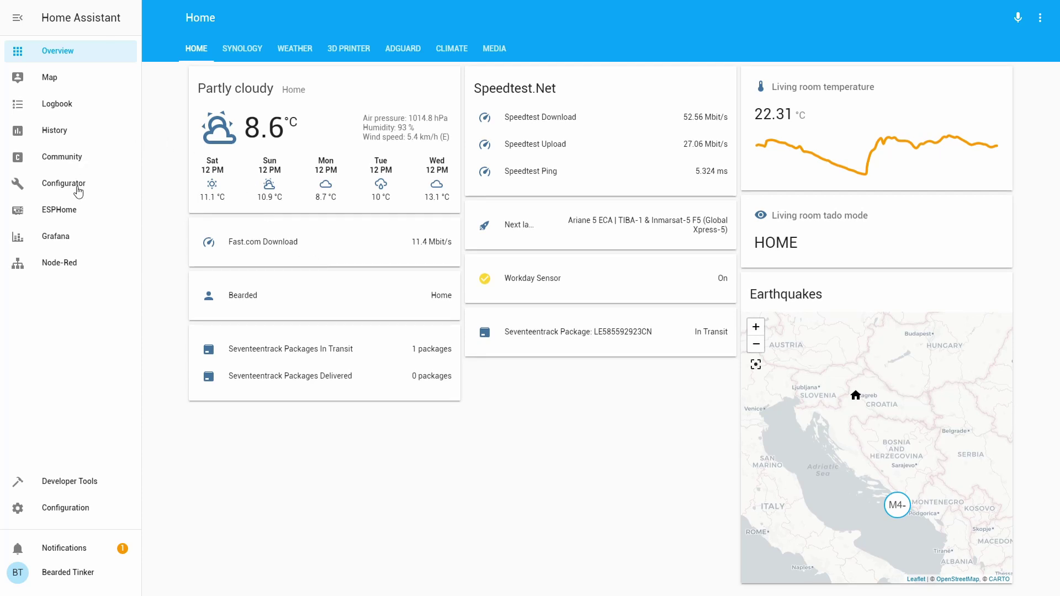
- Open /config/sensor.yaml in the Configurator and place the cursor at the end of the file
left_click(76, 193)
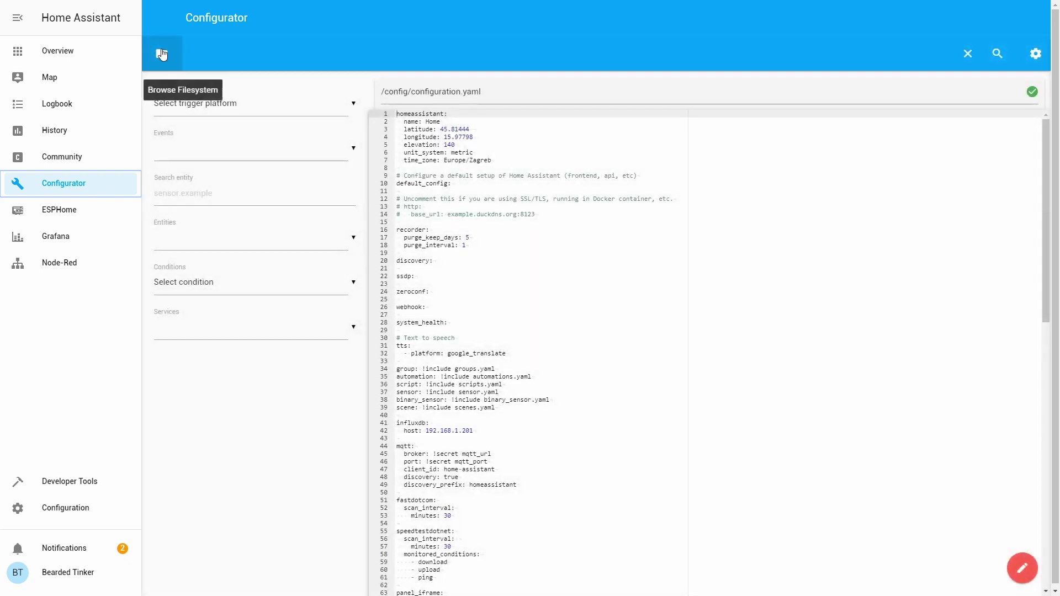
left_click(162, 54)
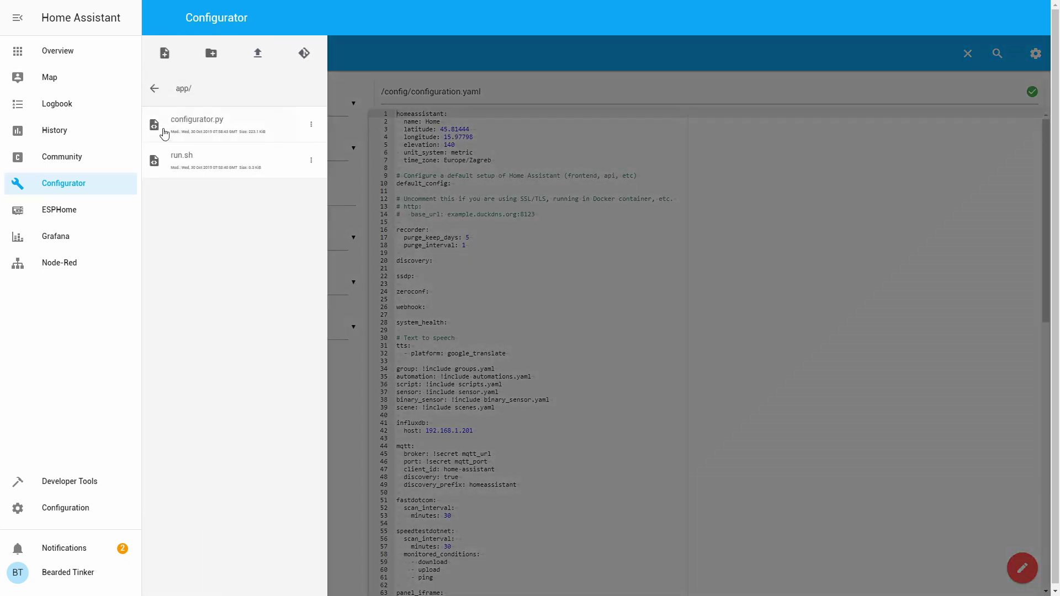
left_click(162, 92)
scroll(198, 491, "down", 5)
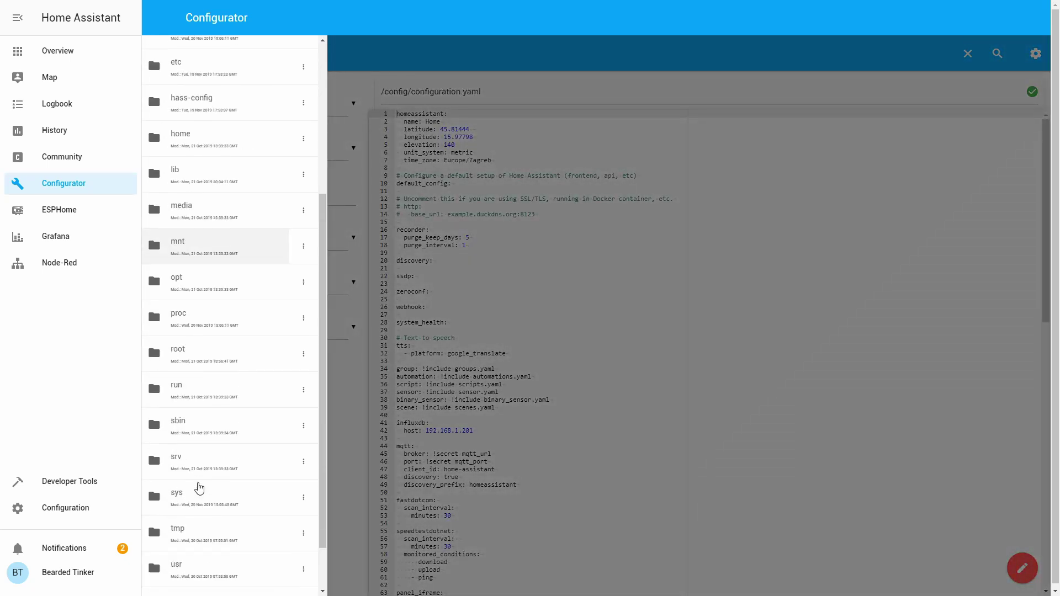
scroll(200, 276, "up", 5)
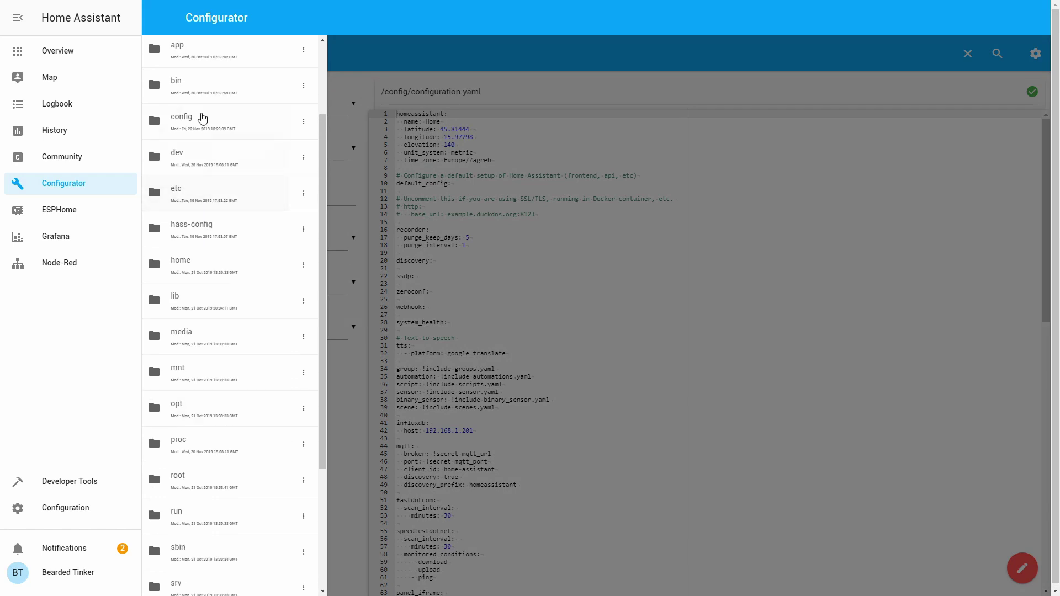
left_click(203, 117)
scroll(222, 388, "down", 5)
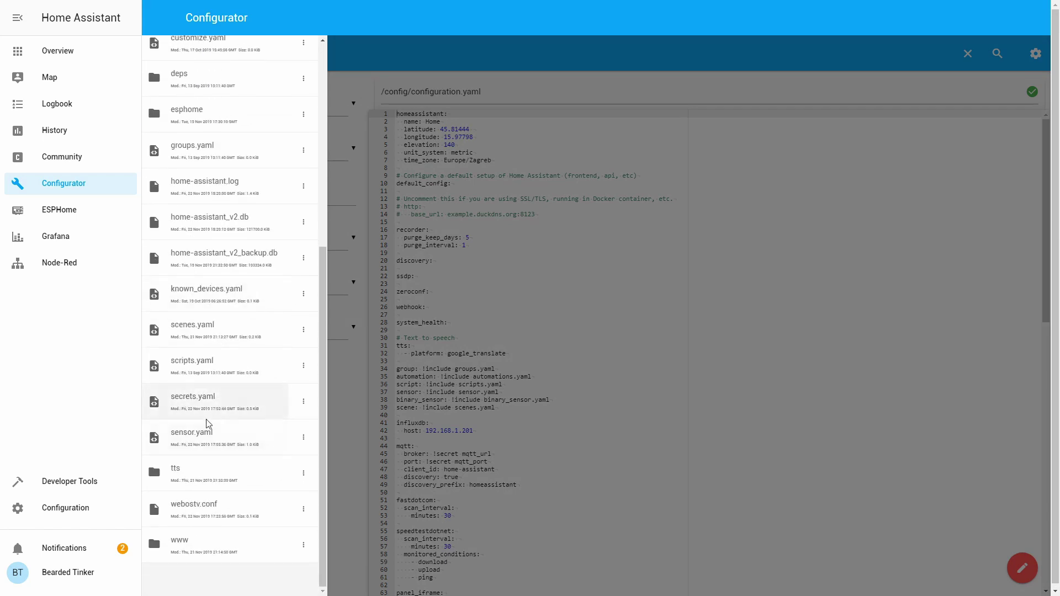
left_click(204, 433)
left_click(583, 487)
left_click(573, 480)
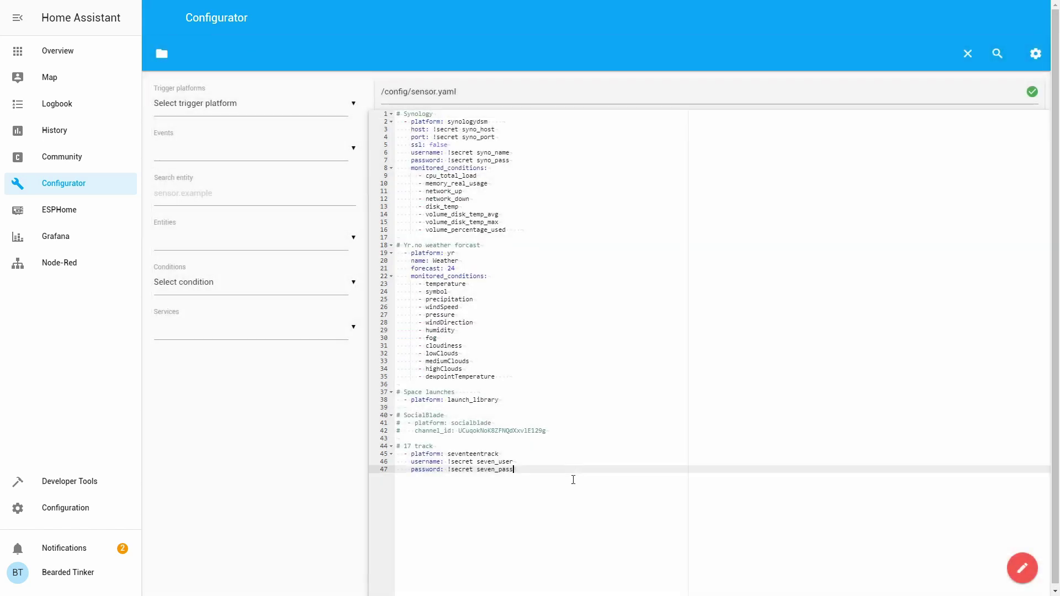
- Append a '# World Airwuality Index' comment and '- platform: waqi' to sensor.yaml
key("Return")
key("Return")
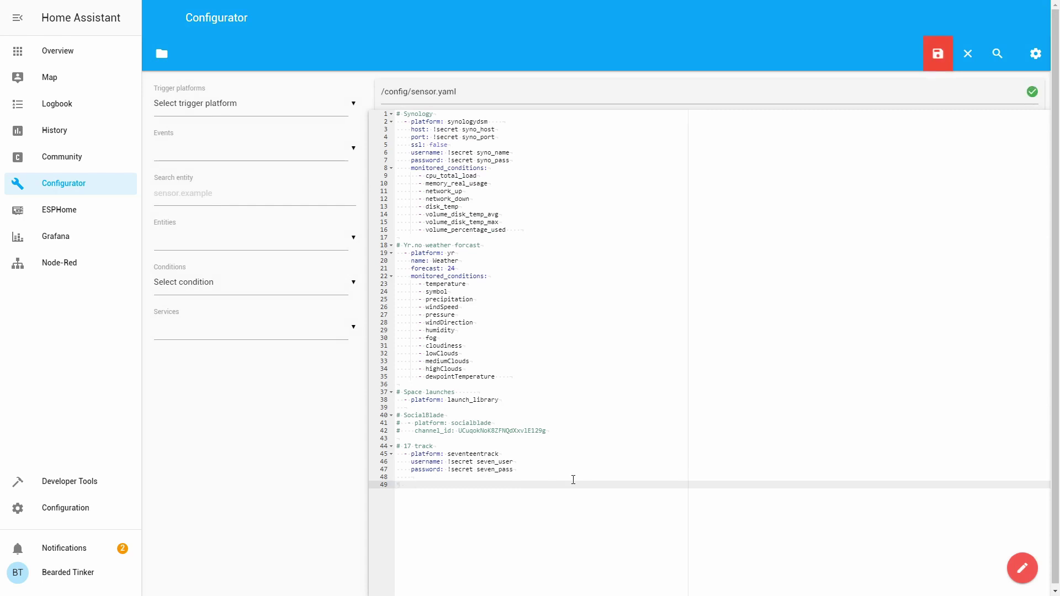
key("BackSpace")
key("BackSpace")
type("# World Airwuality Index")
key("Return")
type("-")
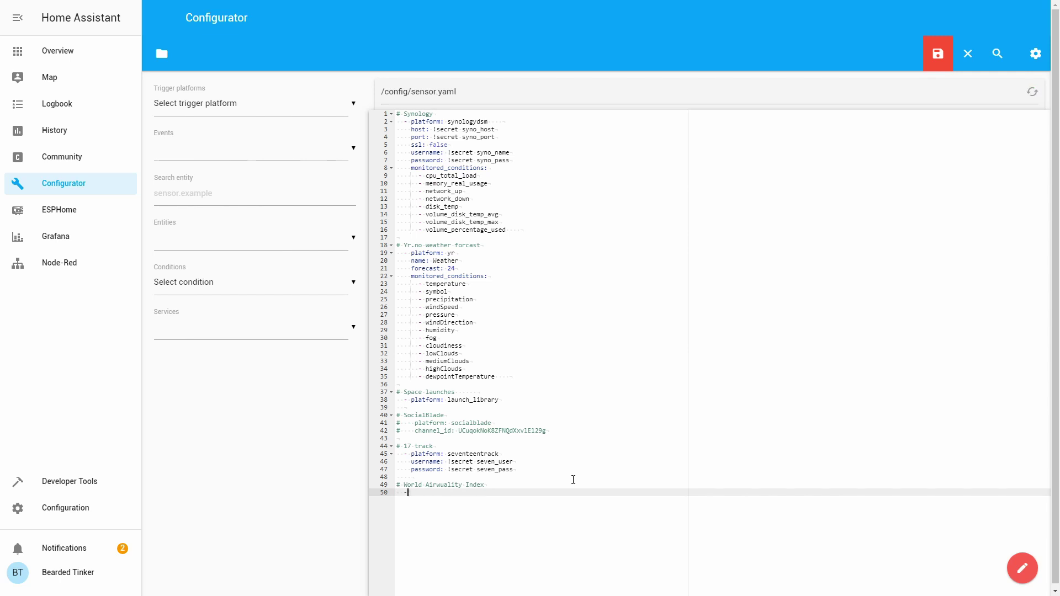
type(" platform: waqi")
- Add 'token: YOUR_TOKEN' and 'locations:' with '- zagreb', then save the file
key("Return")
type("t")
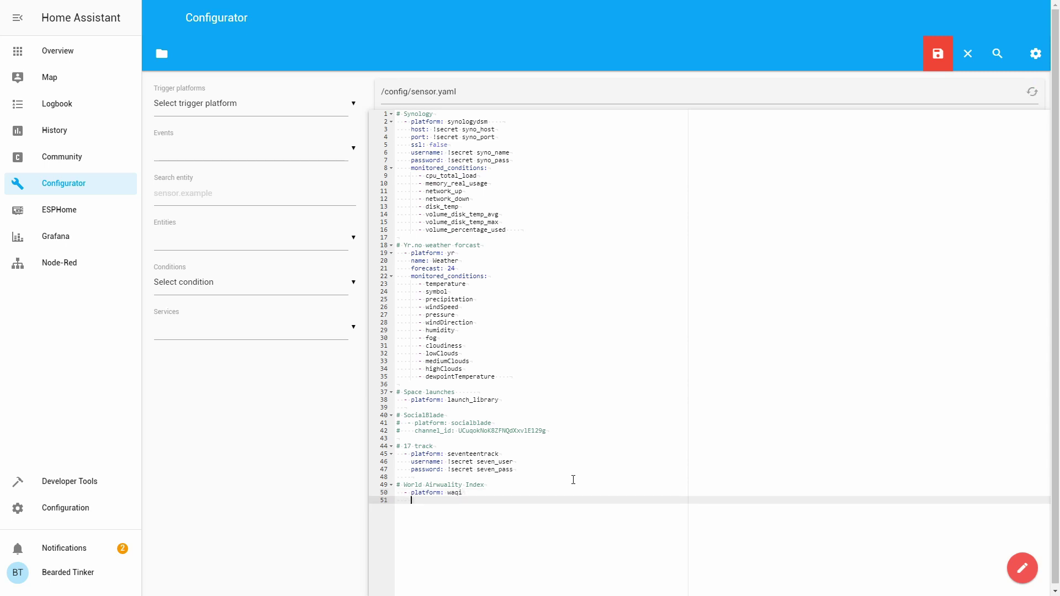
type("oken: YOUR_TOKEN")
key("Return")
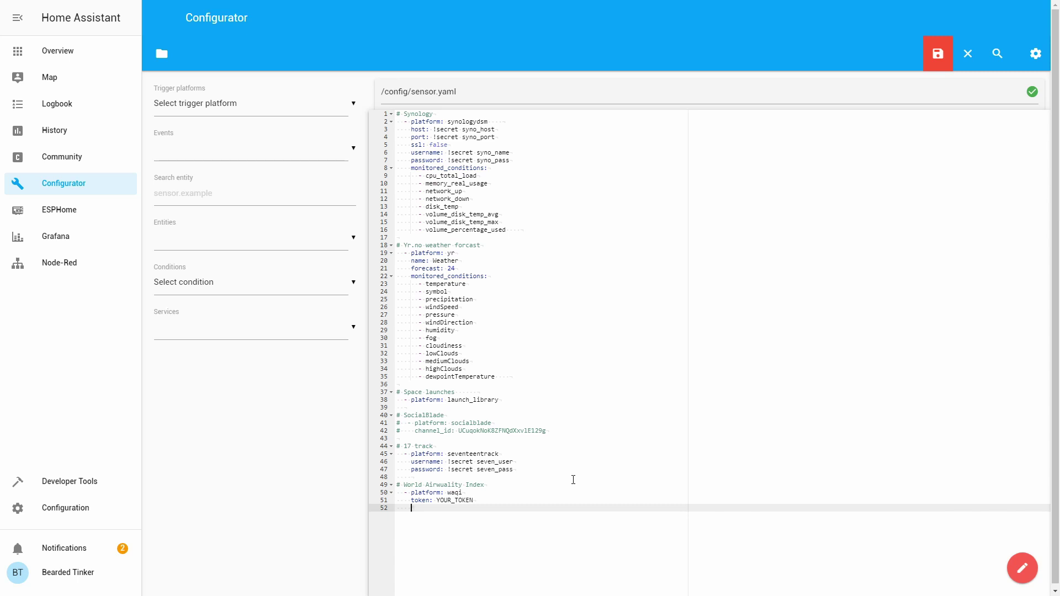
type("locations:")
key("Return")
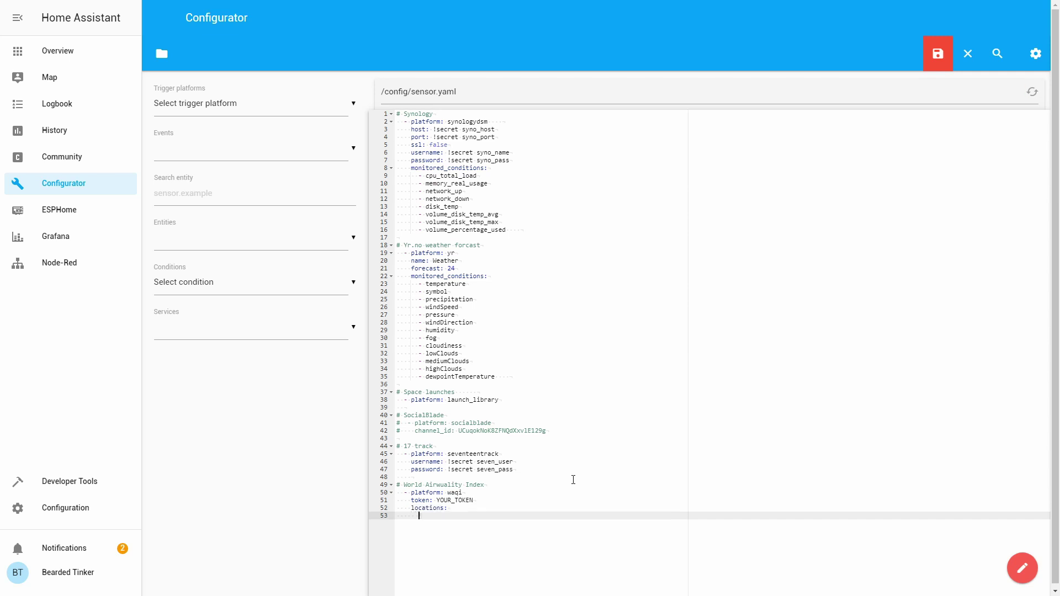
type("- zagreb")
key("ctrl+s")
- Run Check Config in Server Controls, then restart Home Assistant and confirm
left_click(66, 510)
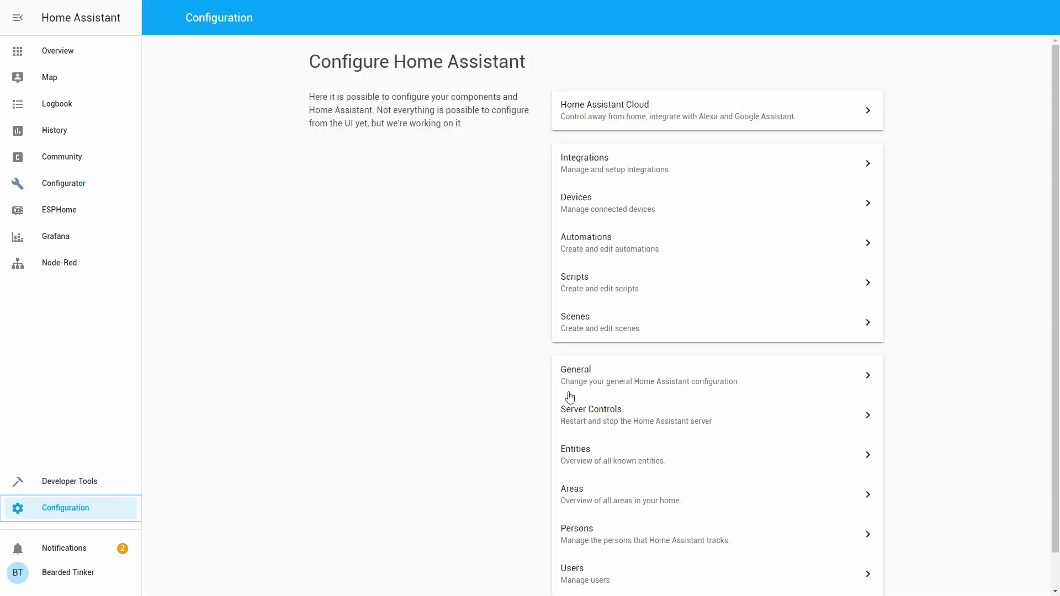
left_click(601, 420)
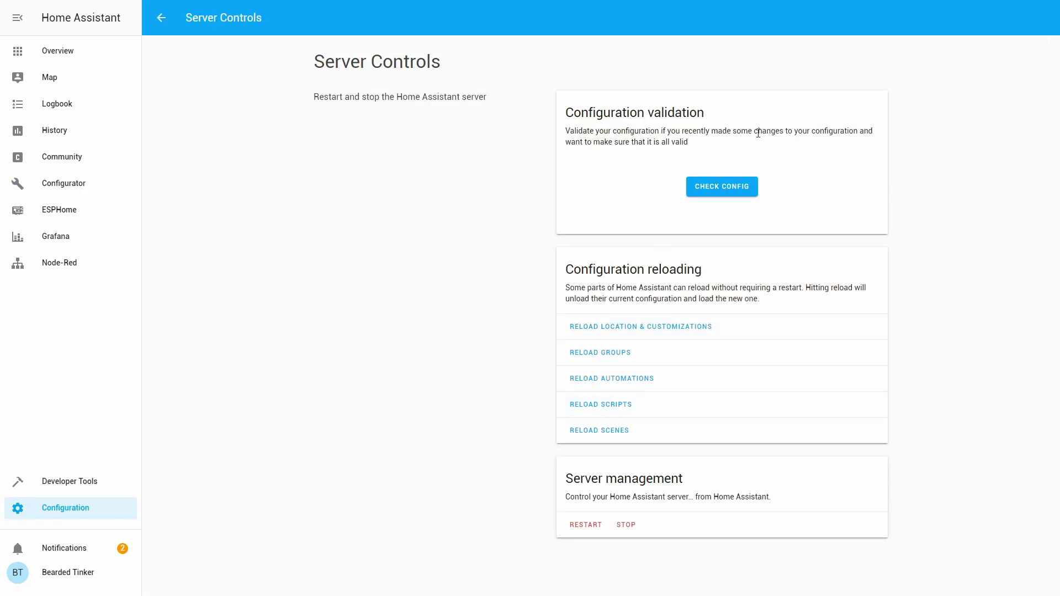
left_click(728, 190)
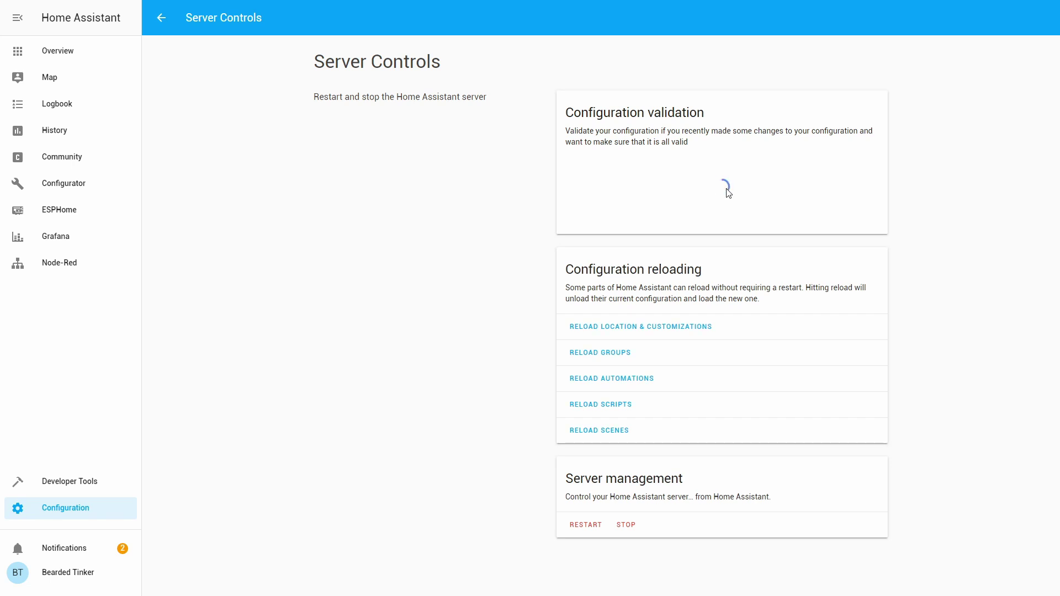
left_click(594, 525)
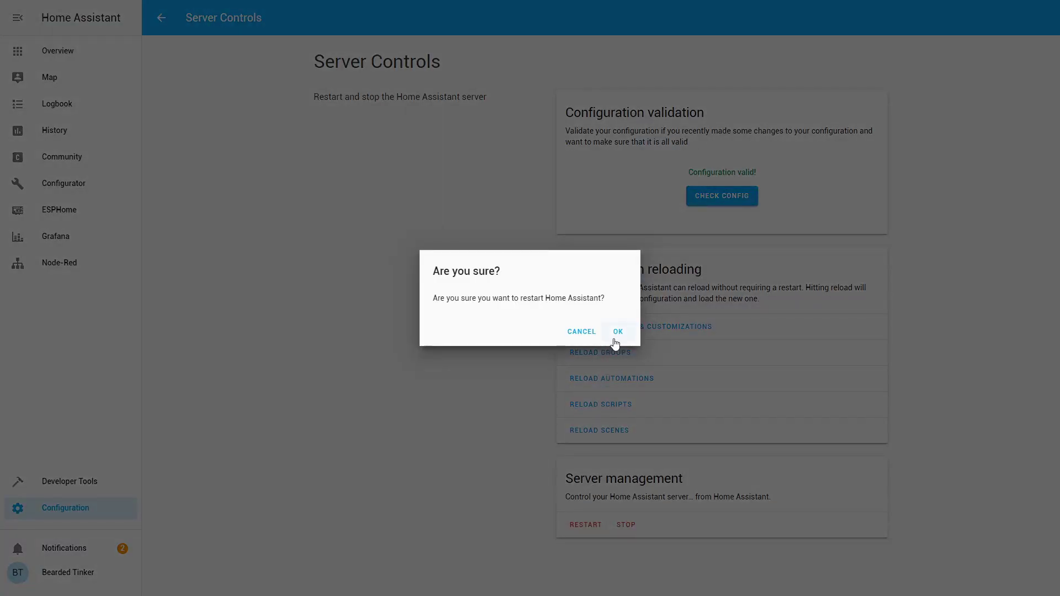
left_click(616, 334)
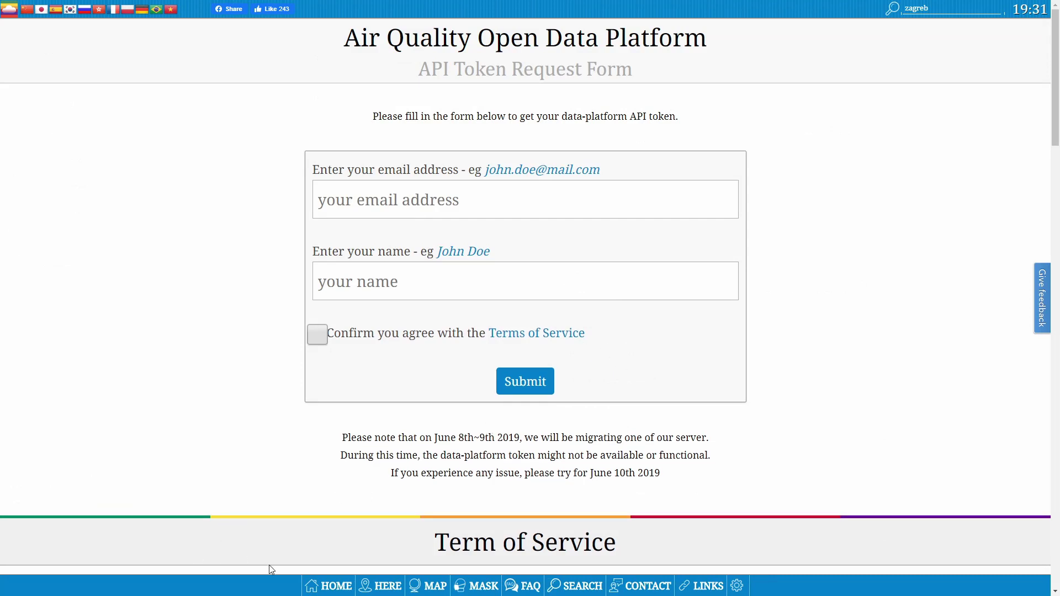
- Open the Europe air-quality map and zoom in toward Central Europe and the Balkans
left_click(417, 588)
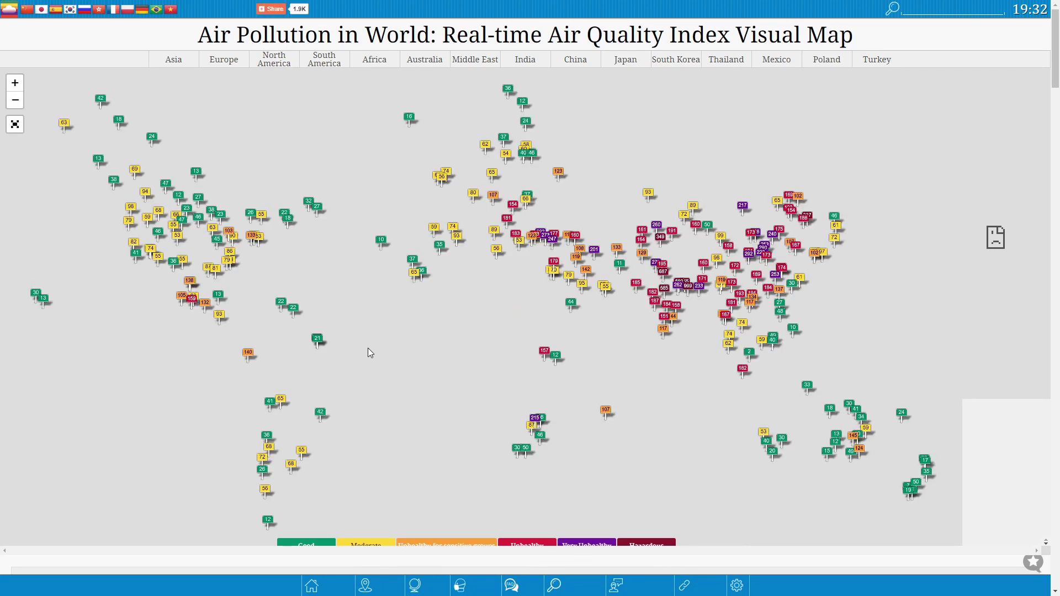
left_click(218, 60)
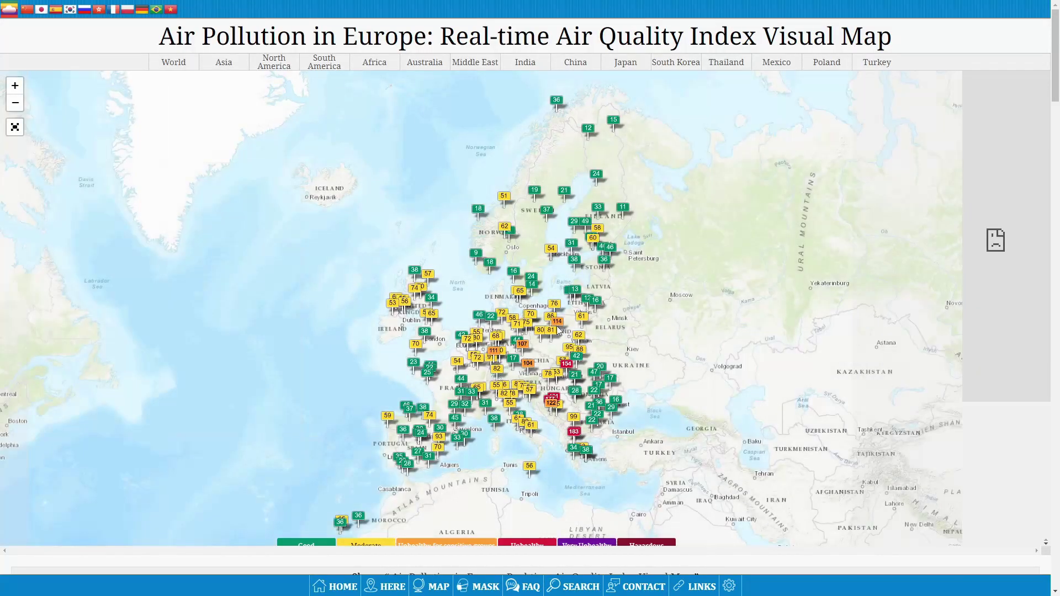
scroll(586, 359, "up", 2)
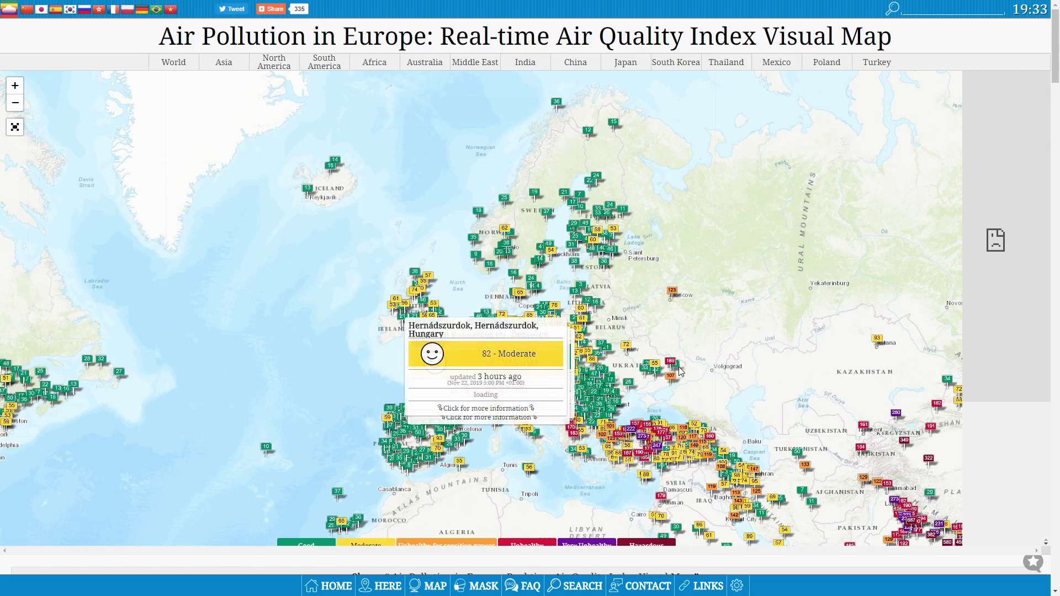
left_click(16, 88)
left_click(16, 88)
left_click(16, 88)
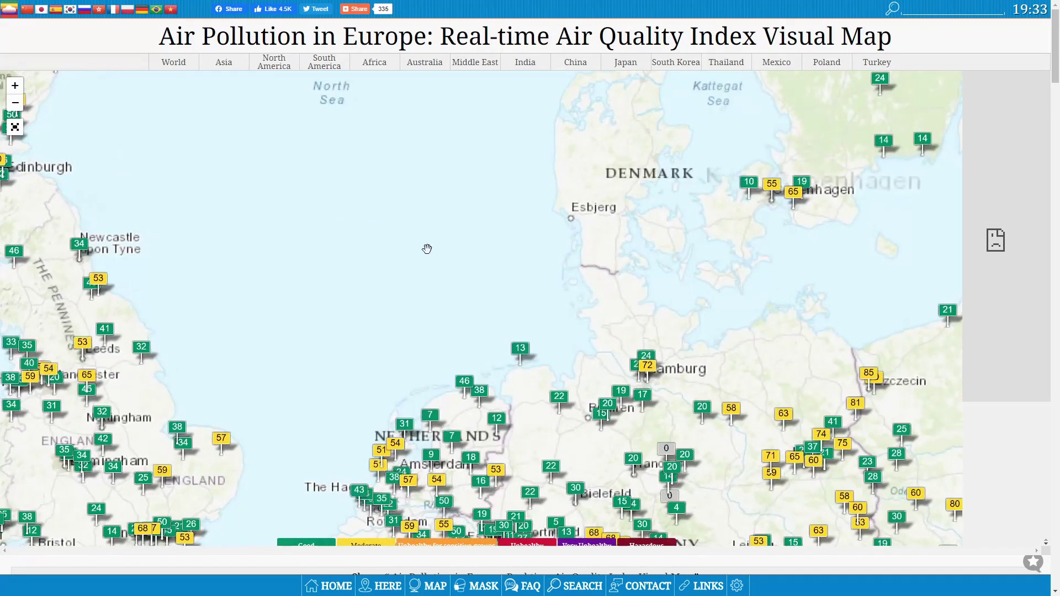
left_click_drag(561, 322, 176, 3)
left_click_drag(412, 407, 311, 69)
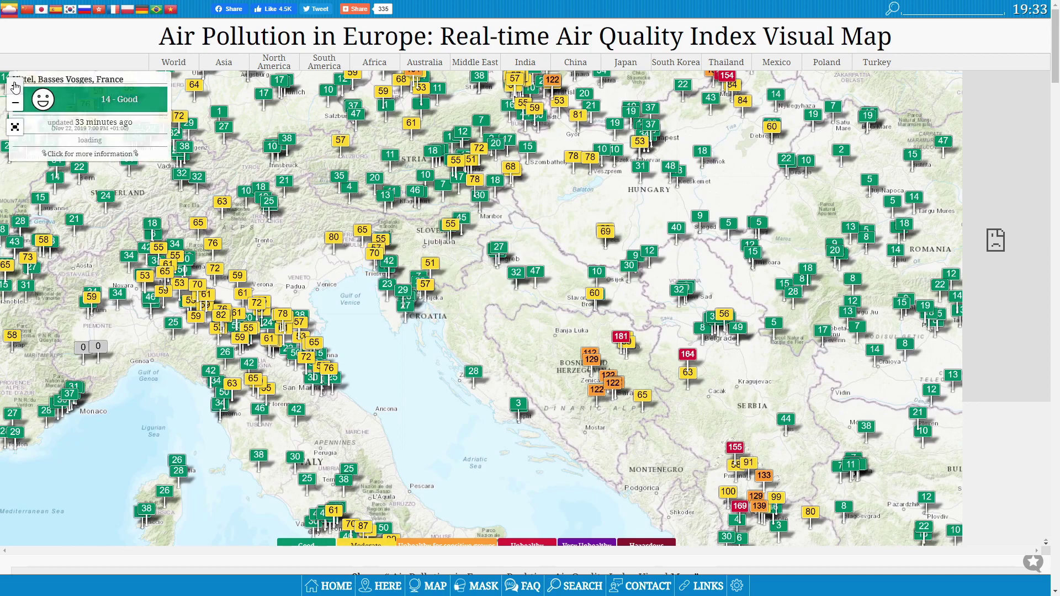
- Zoom into Croatia and centre the map on Zagreb's stations reading 24, 27 and 7
left_click(15, 86)
left_click(15, 86)
left_click_drag(502, 130, 524, 254)
left_click(15, 86)
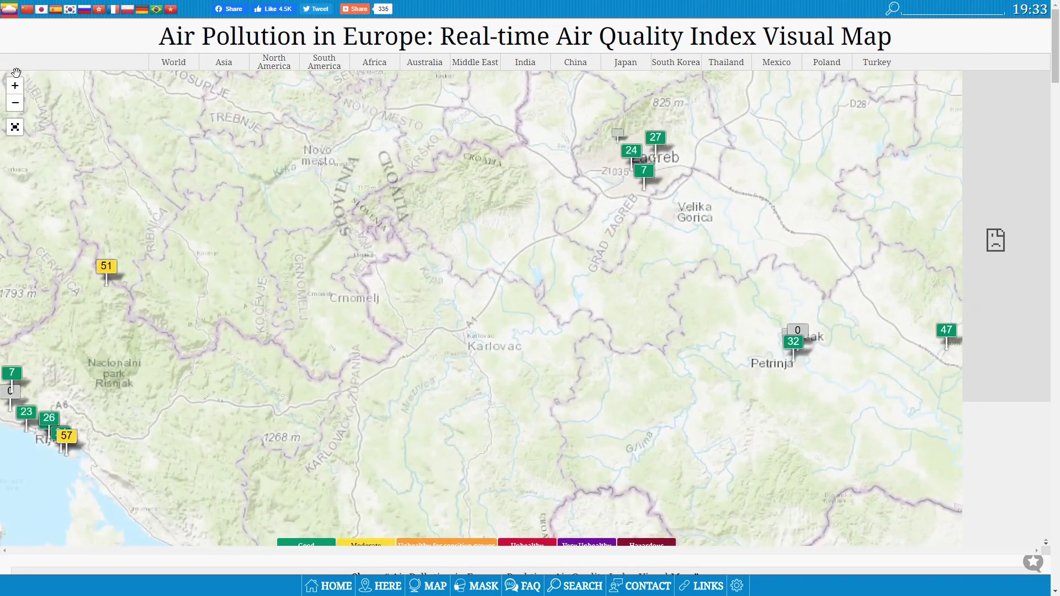
left_click(15, 86)
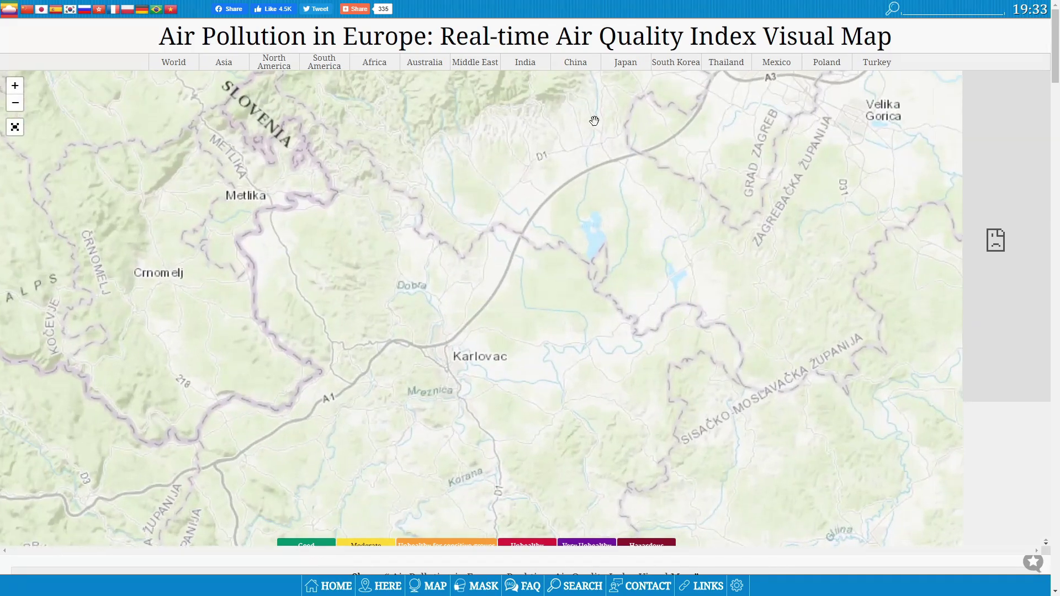
left_click_drag(724, 111, 567, 398)
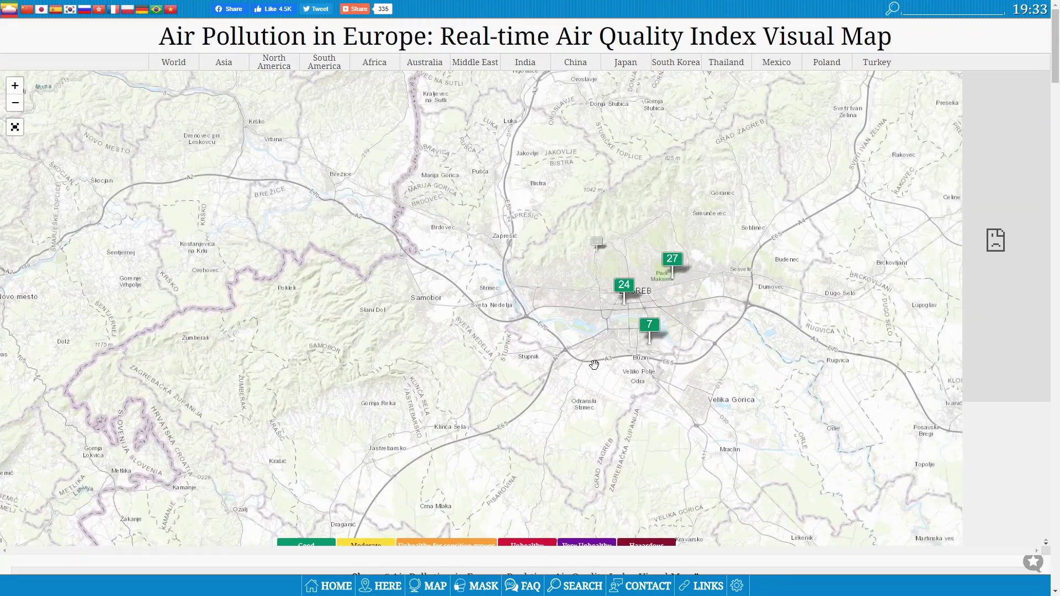
mouse_move(627, 292)
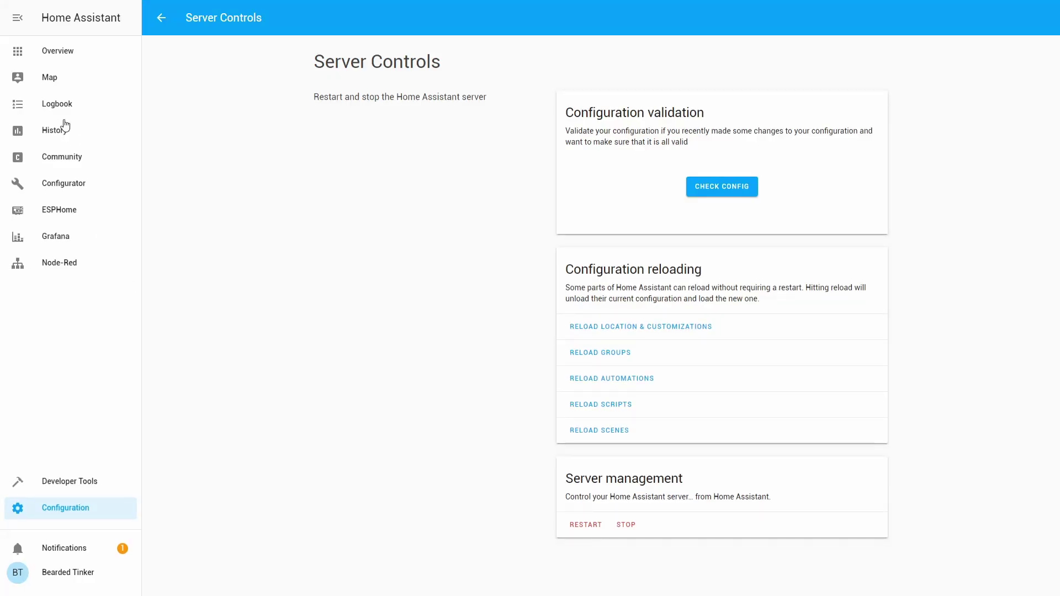
- Open the Overview's Climate view and switch it to Configure UI mode
left_click(36, 53)
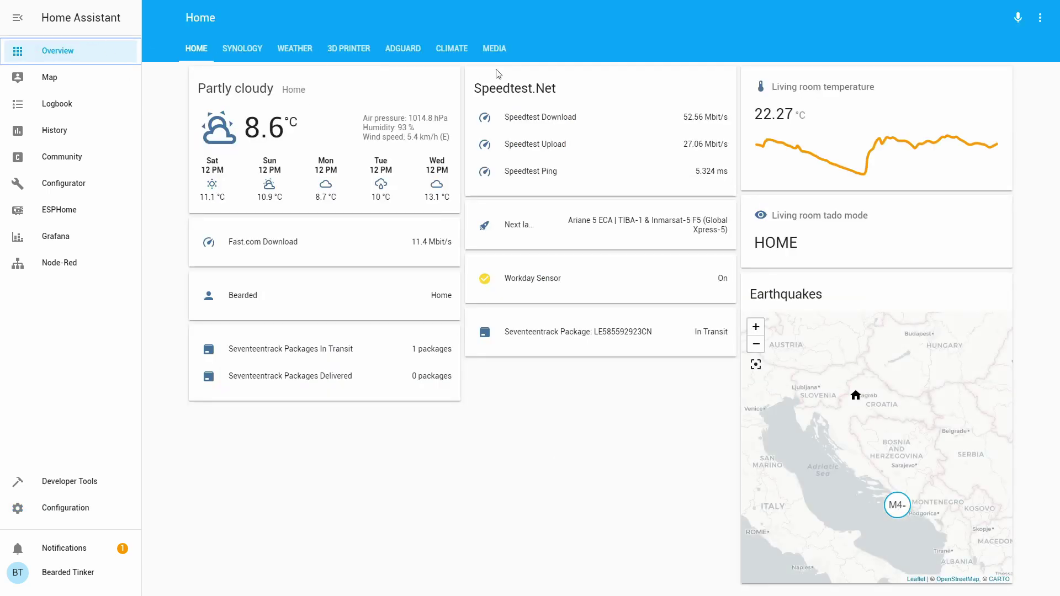
left_click(470, 49)
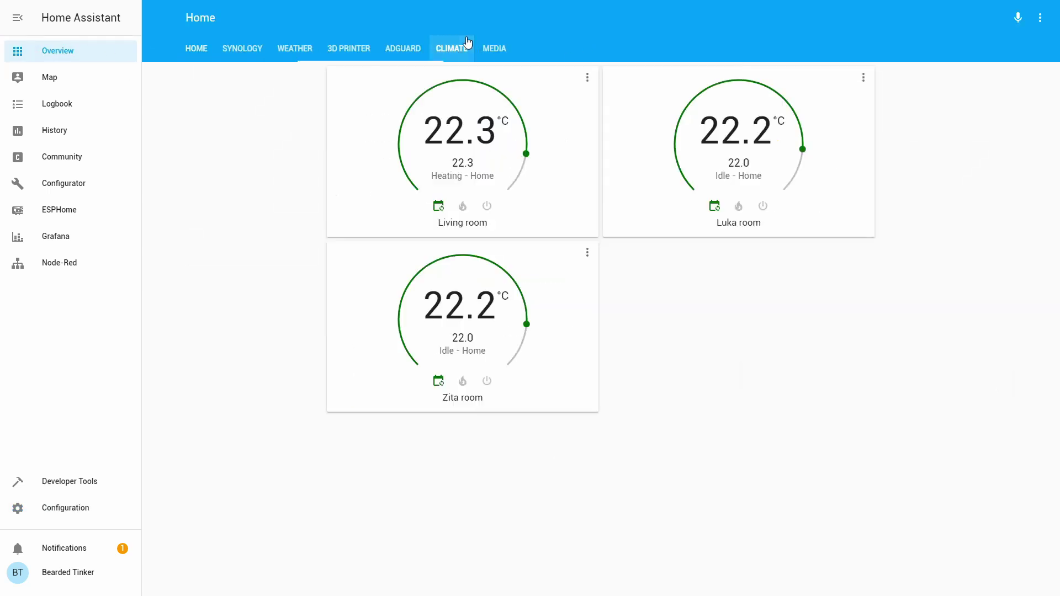
left_click(1040, 18)
left_click(1021, 25)
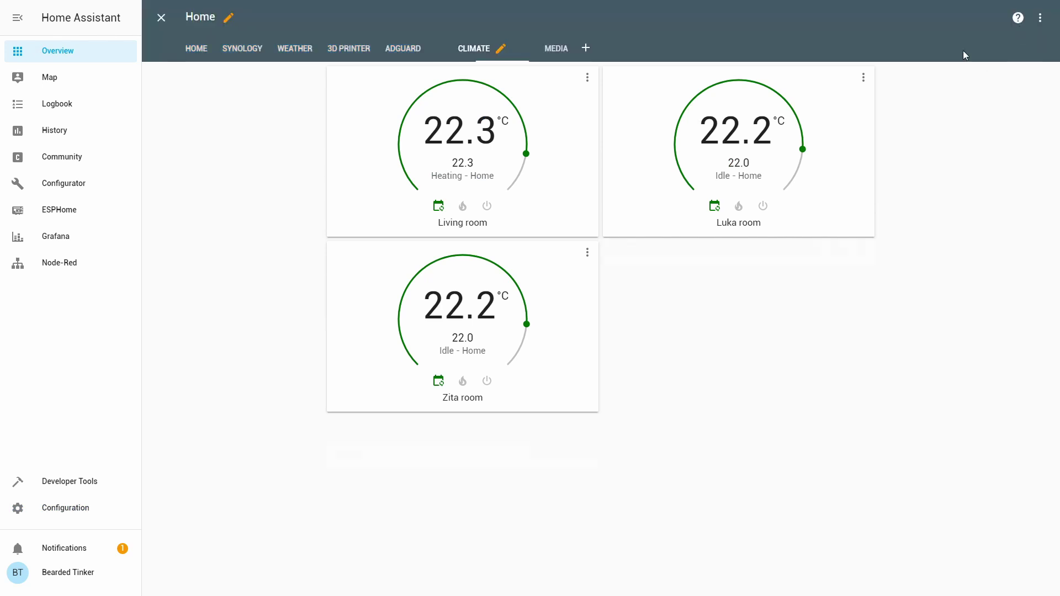
- Add an Entities card with sensor.waqi_zagreb_2_croatia and save it
left_click(1031, 493)
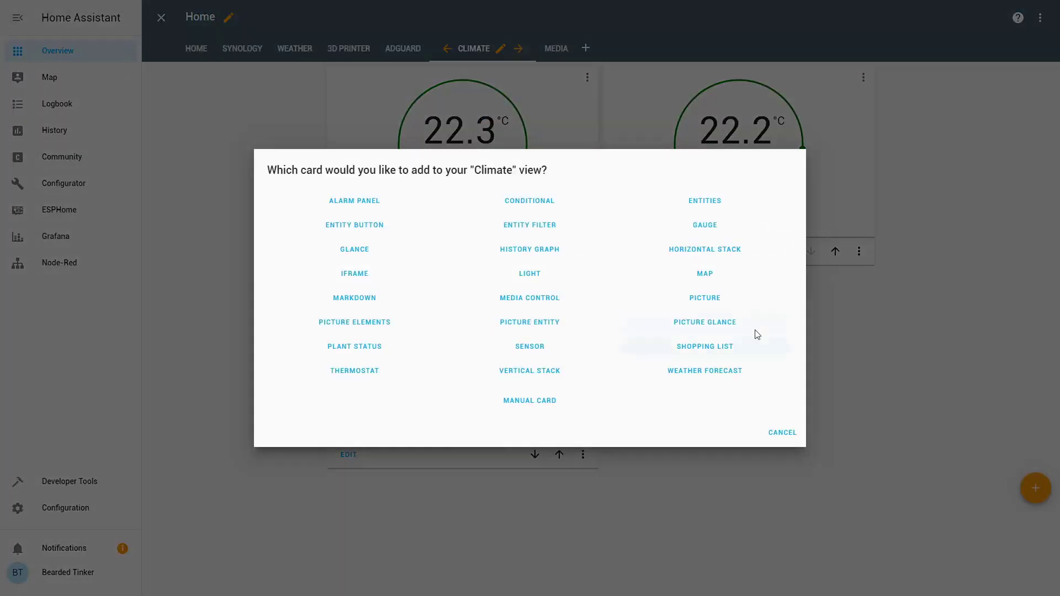
left_click(704, 201)
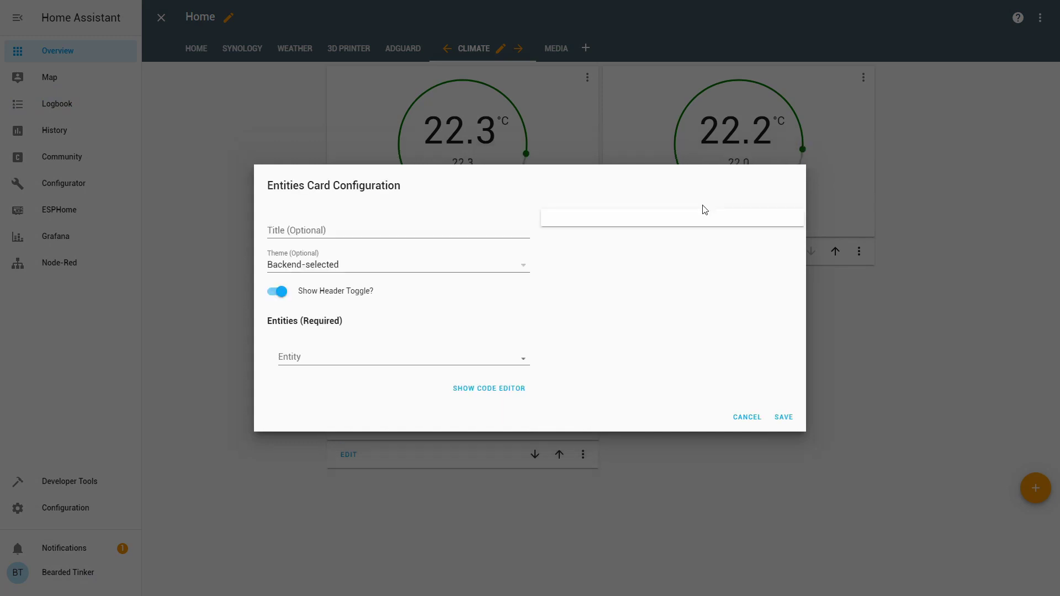
left_click(311, 356)
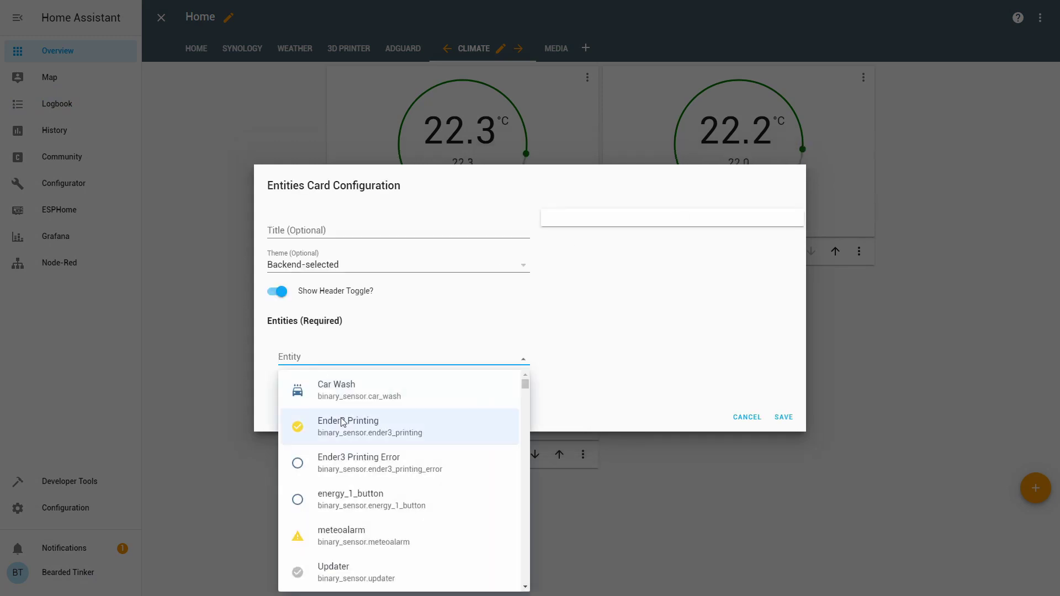
scroll(337, 423, "down", 2)
scroll(338, 409, "up", 2)
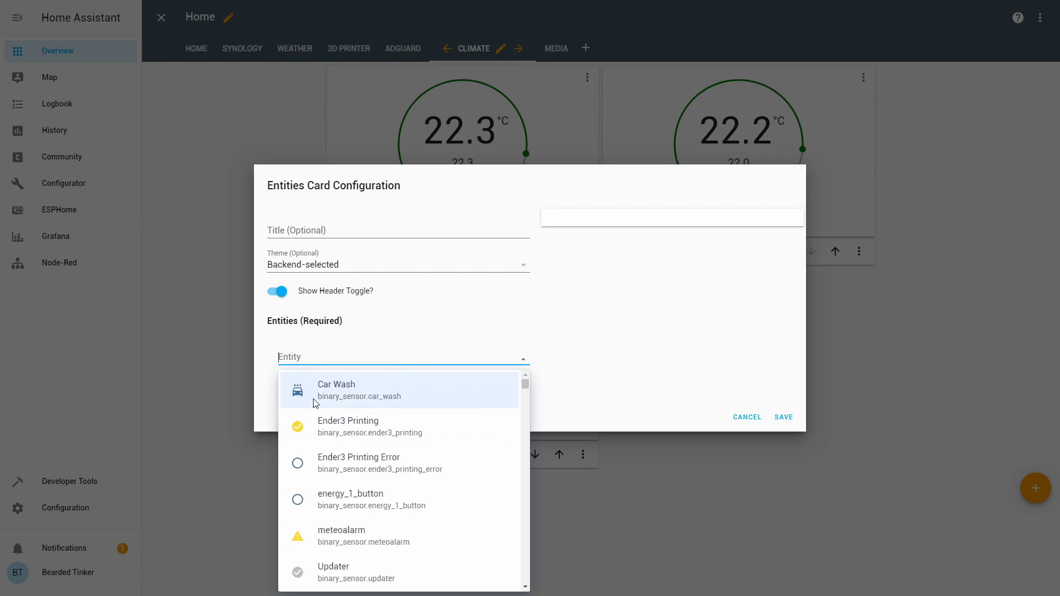
type("w")
scroll(398, 436, "down", 6)
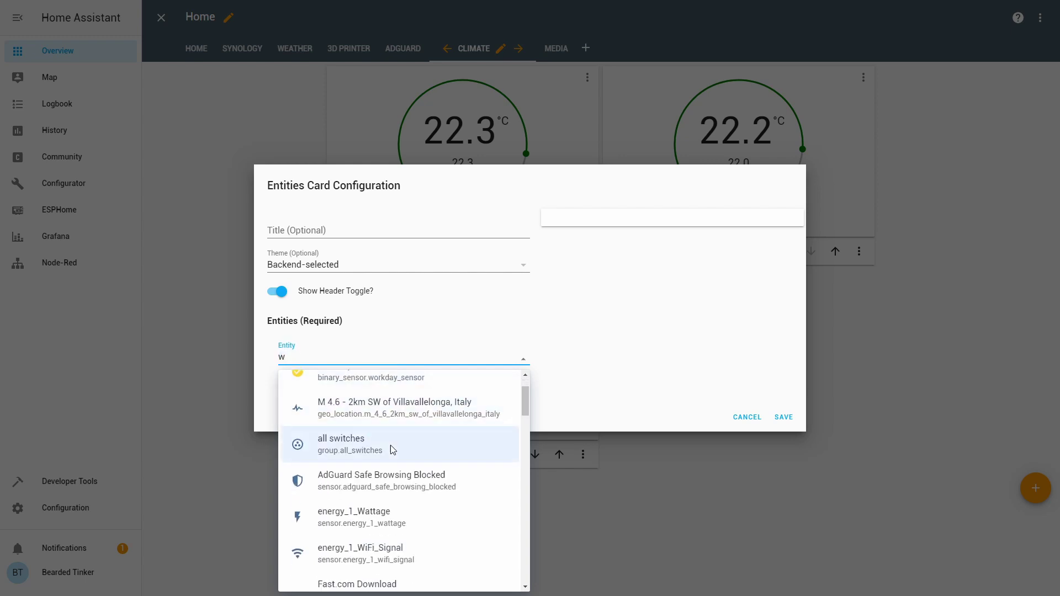
scroll(391, 455, "down", 2)
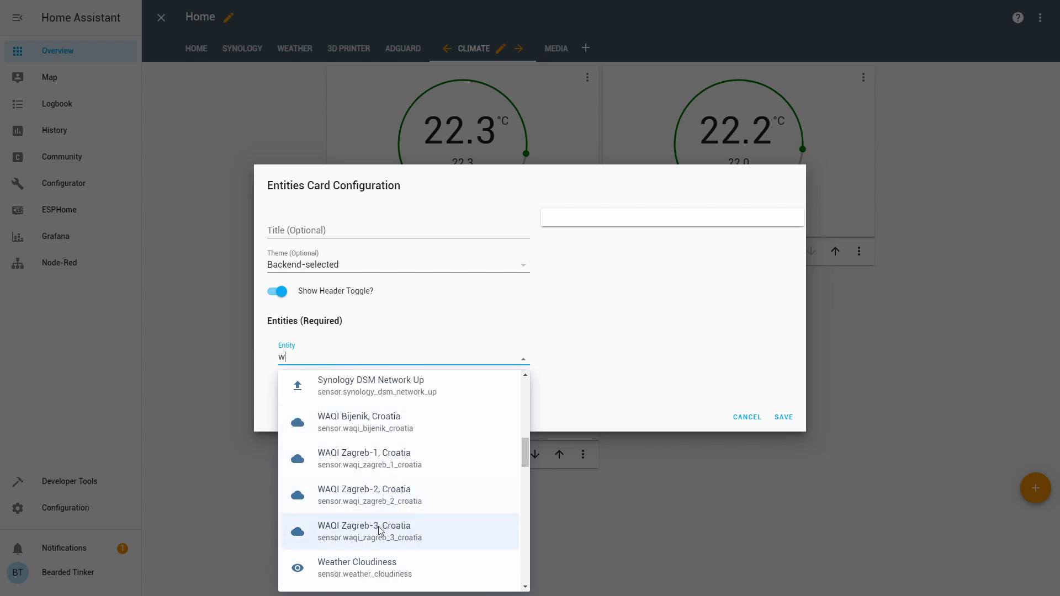
left_click(386, 496)
left_click(784, 435)
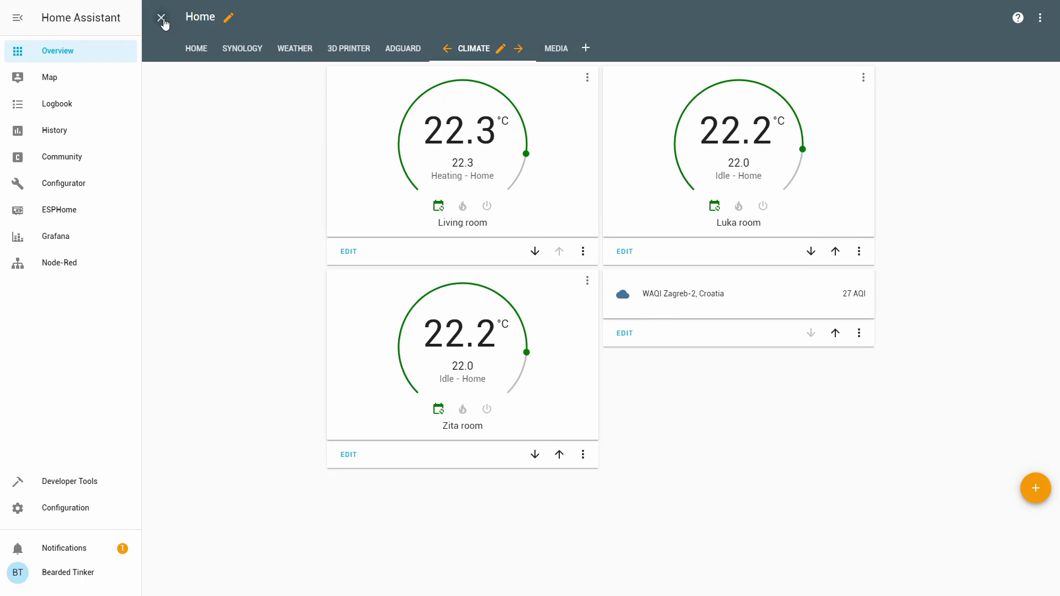
- Exit Configure UI mode on the Climate dashboard
left_click(160, 17)
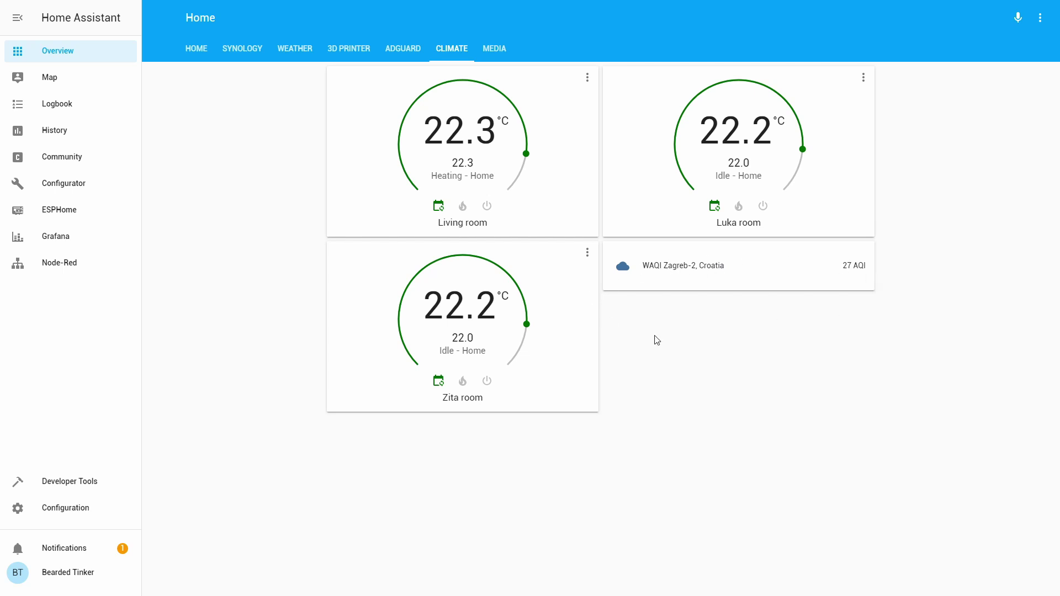
left_click(679, 274)
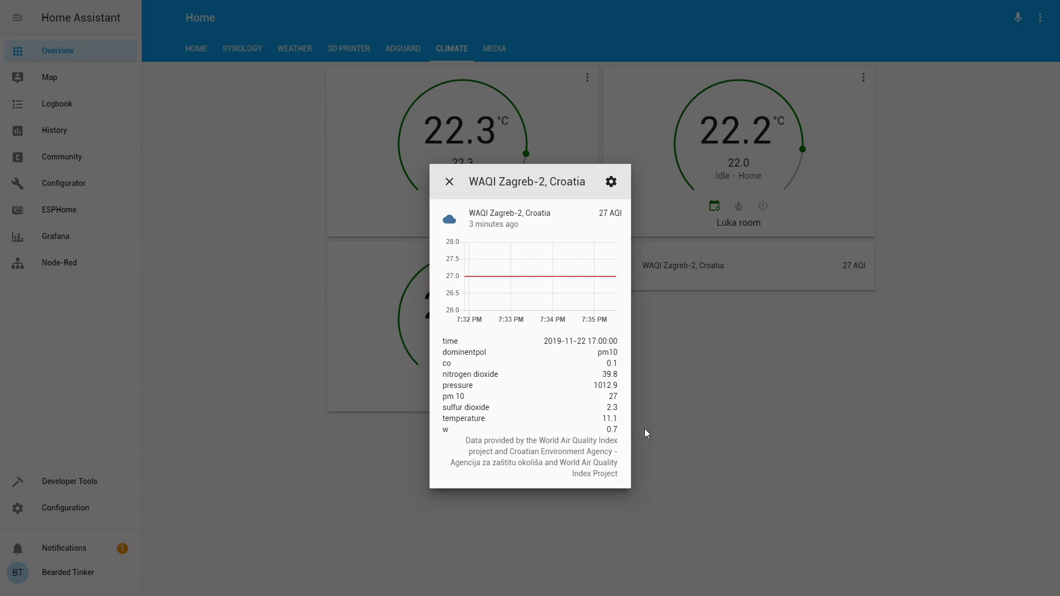
left_click(689, 418)
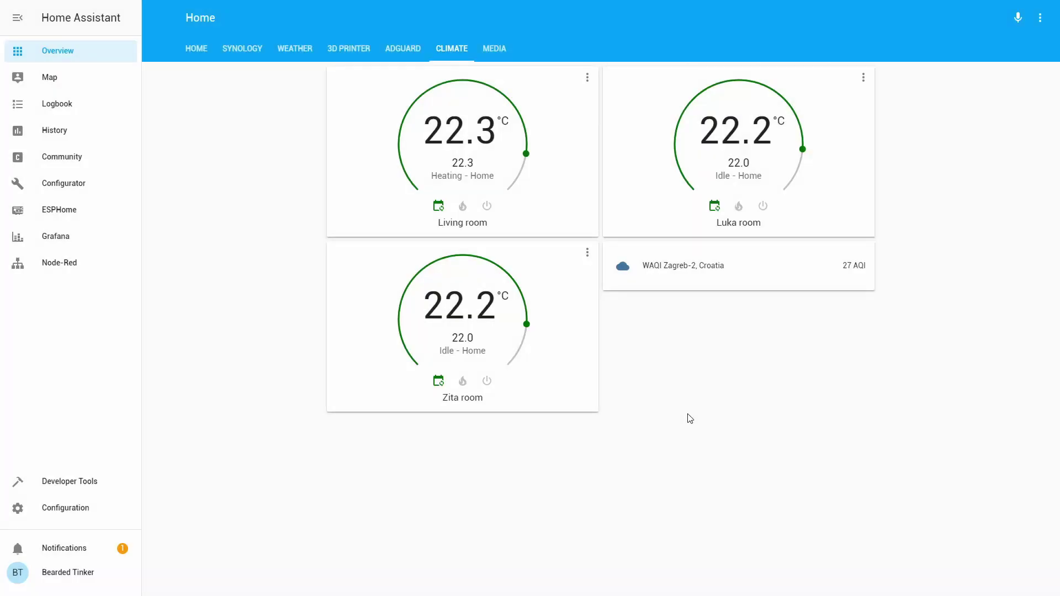